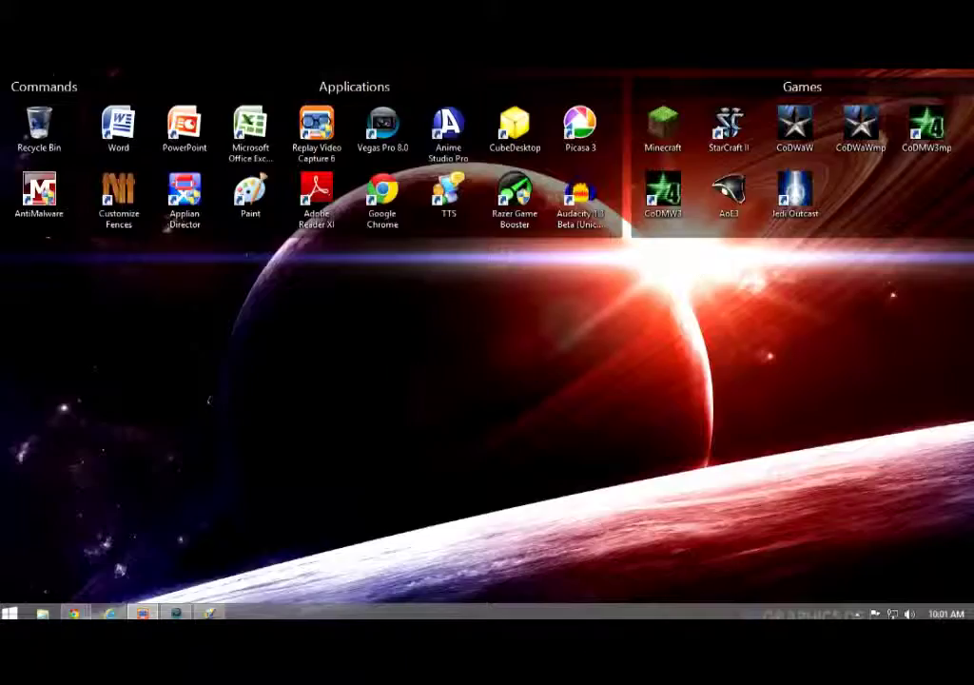
# Launch Audacity, turn off the startup welcome window for good, and browse the File and Effect menus.
pyautogui.doubleClick(578, 205)
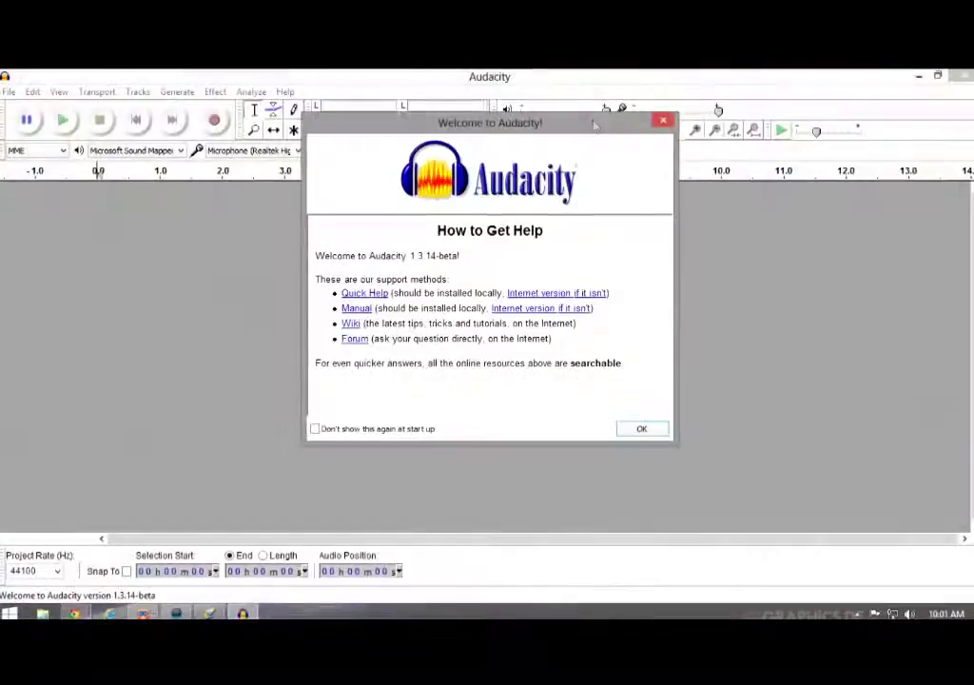
pyautogui.click(314, 428)
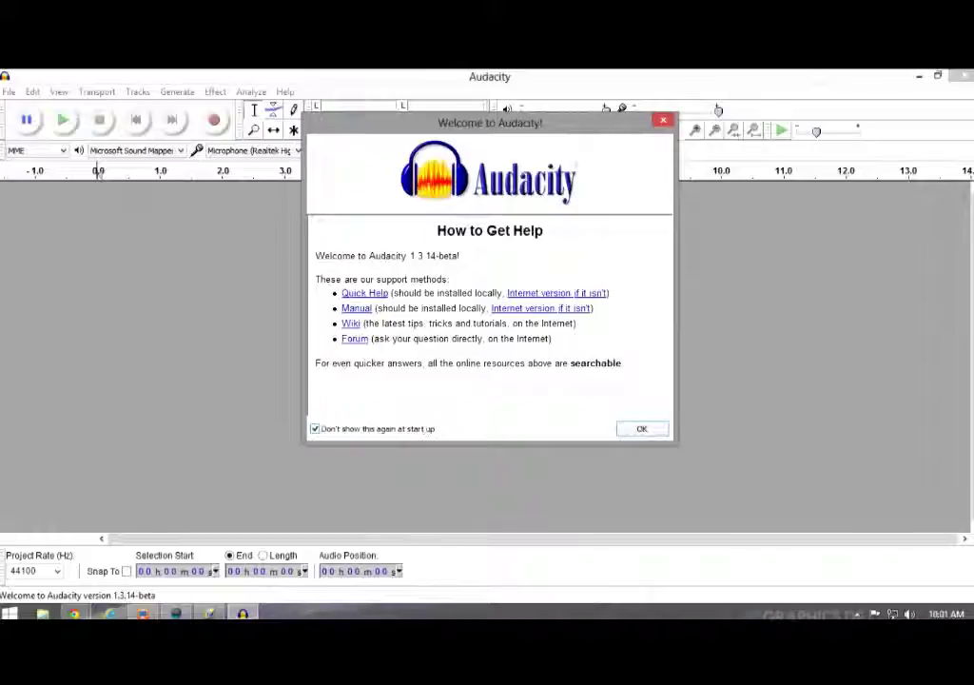
pyautogui.click(642, 428)
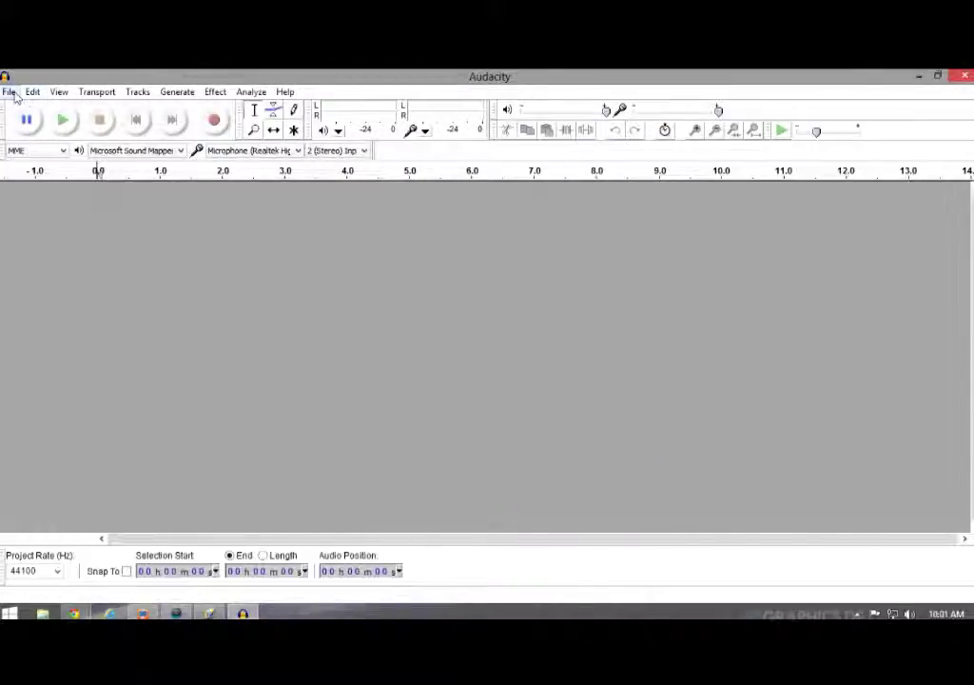
pyautogui.click(9, 91)
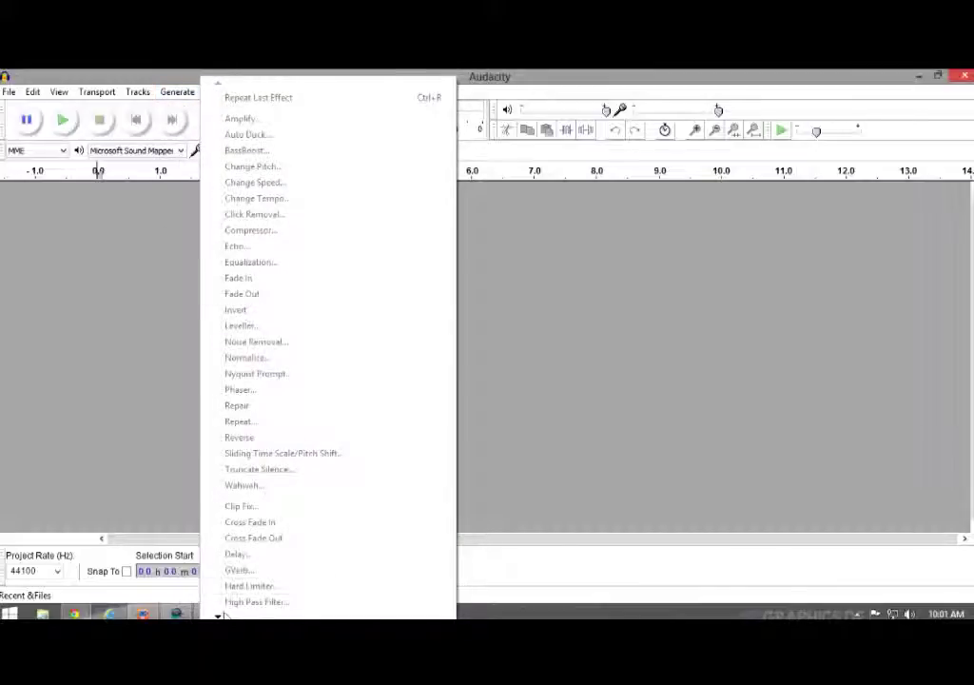
pyautogui.scroll(-3, 285, 380)
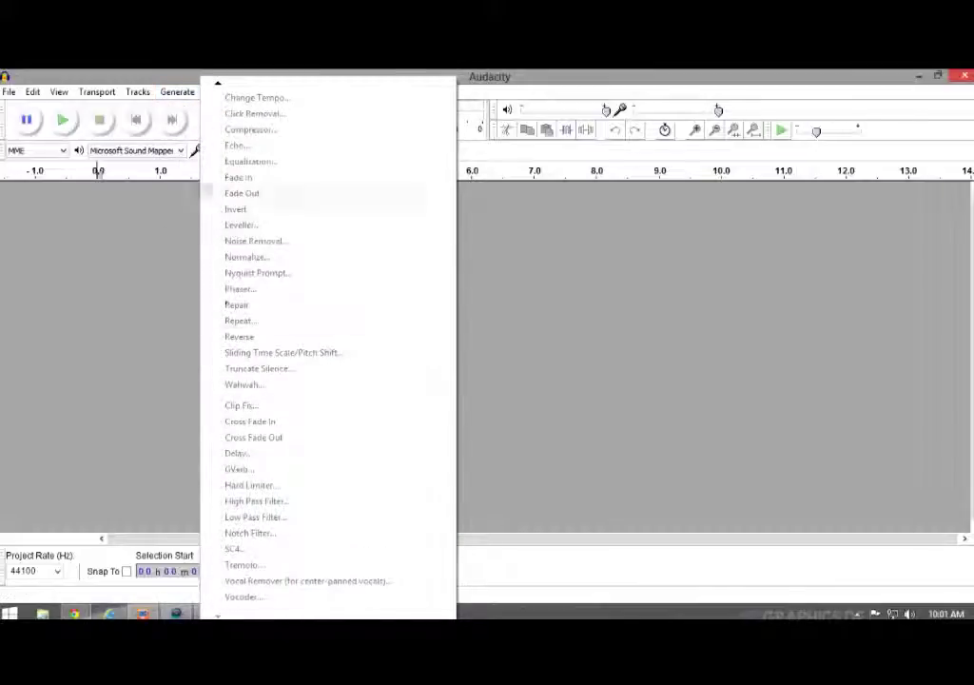
pyautogui.press('Escape')
# Record a short stereo clip, then delete roughly 0.5 to 2.1 seconds of it.
pyautogui.click(215, 119)
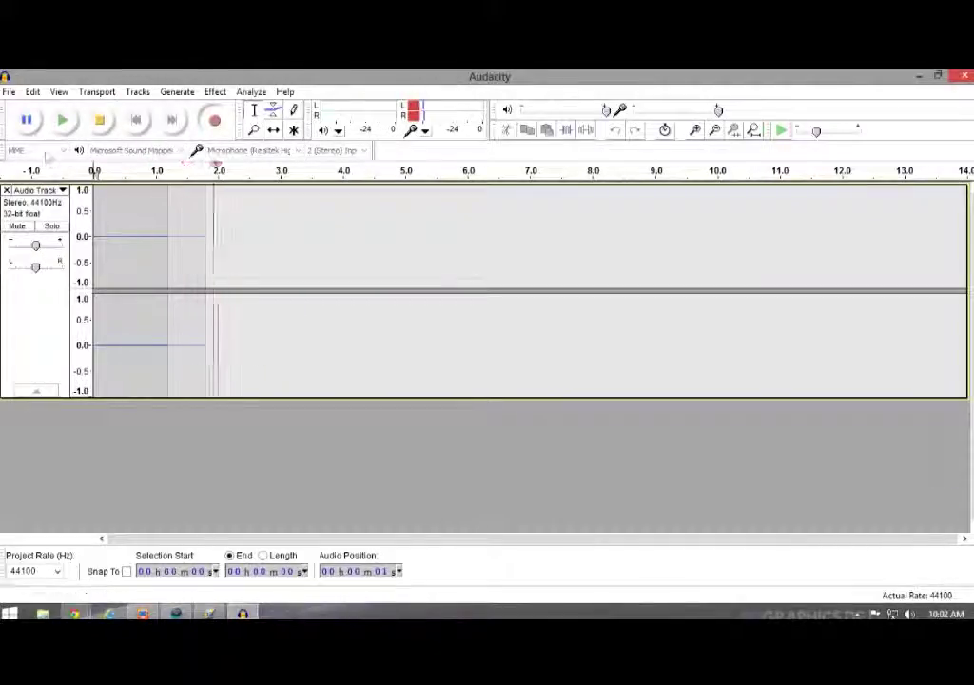
pyautogui.click(101, 120)
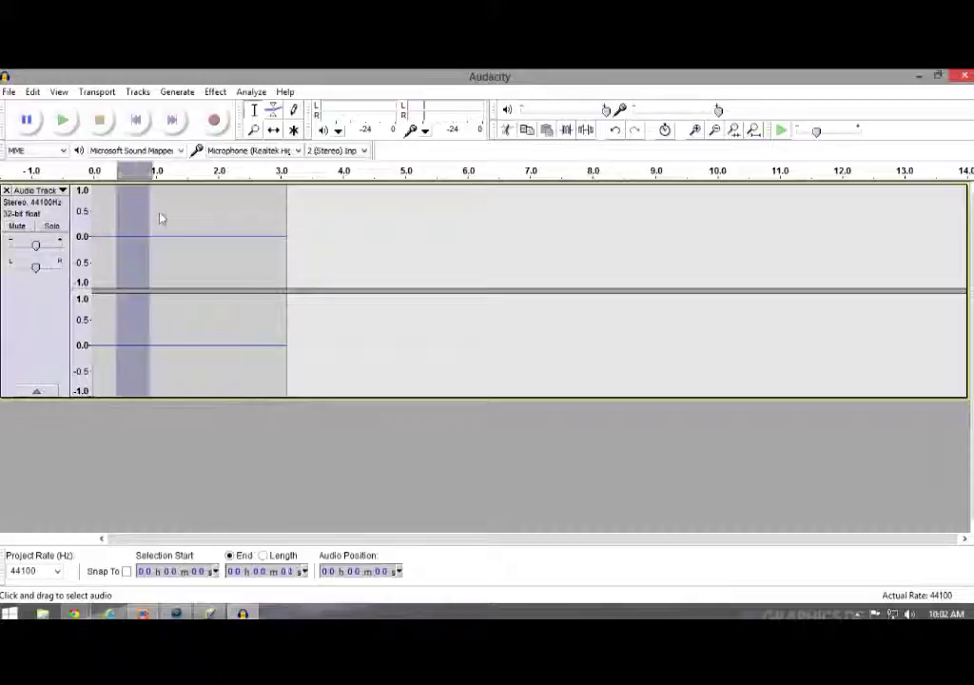
pyautogui.moveTo(122, 214); pyautogui.dragTo(215, 224)
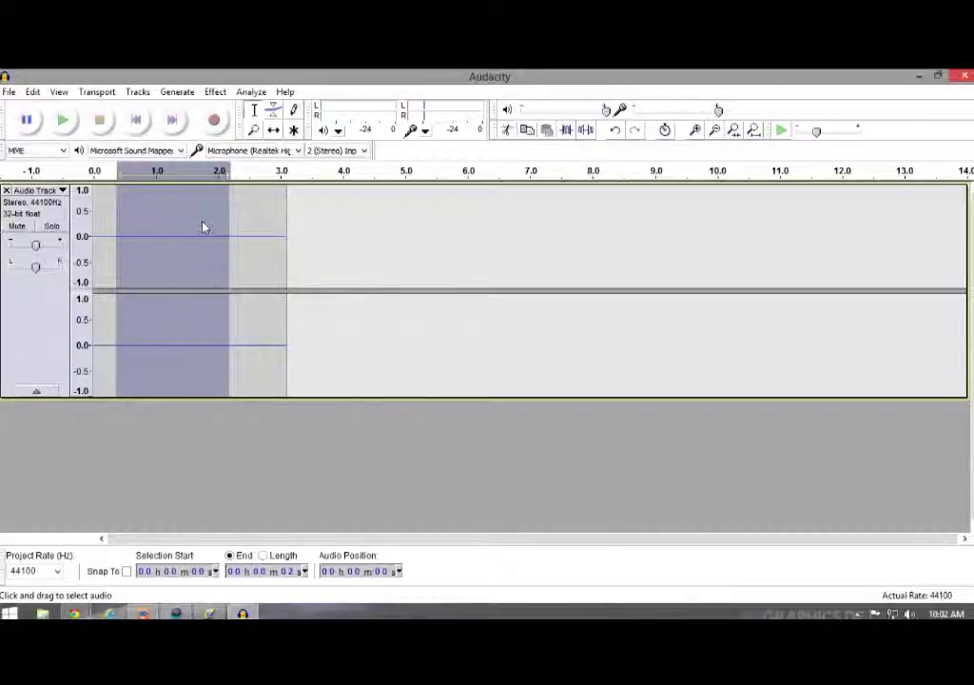
pyautogui.press('Delete')
# Preview Leveller on about 0.15–1.0 seconds without applying it, then start a second stereo recording.
pyautogui.moveTo(157, 224); pyautogui.dragTo(102, 224)
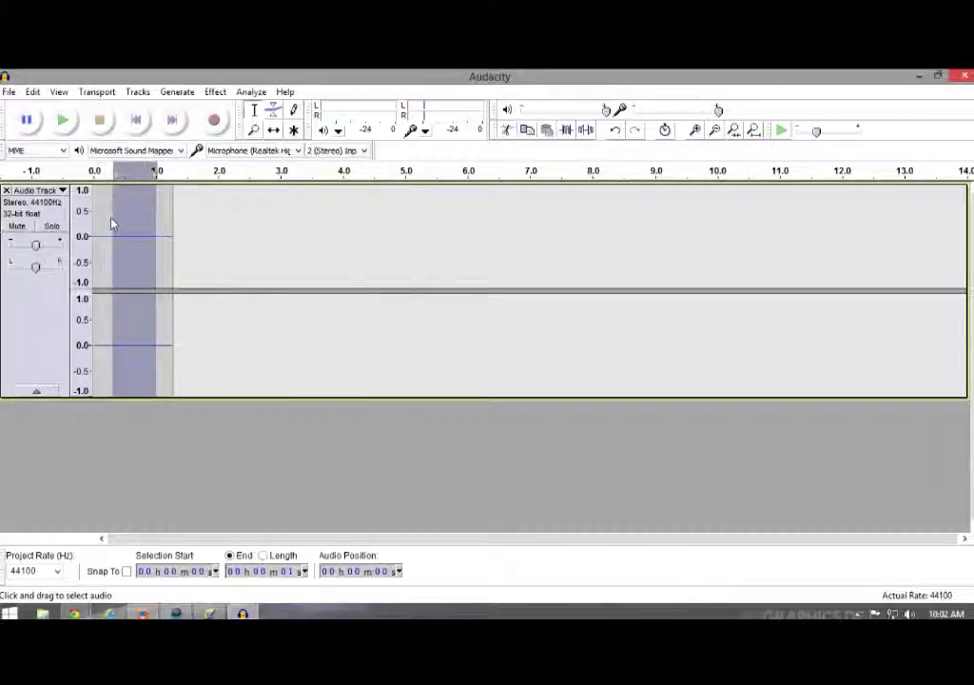
pyautogui.click(215, 92)
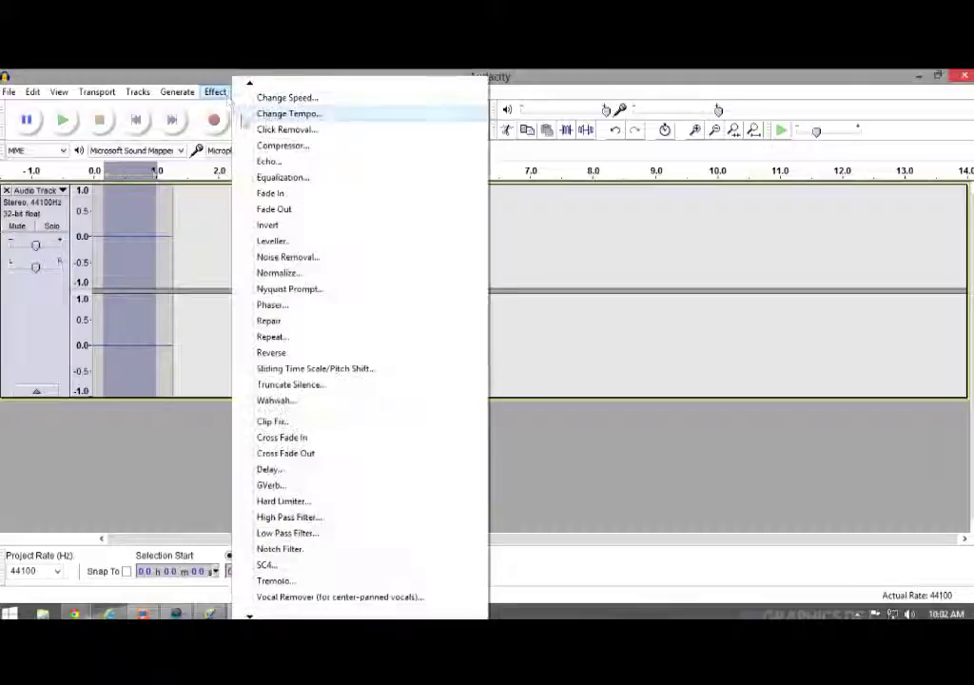
pyautogui.click(278, 248)
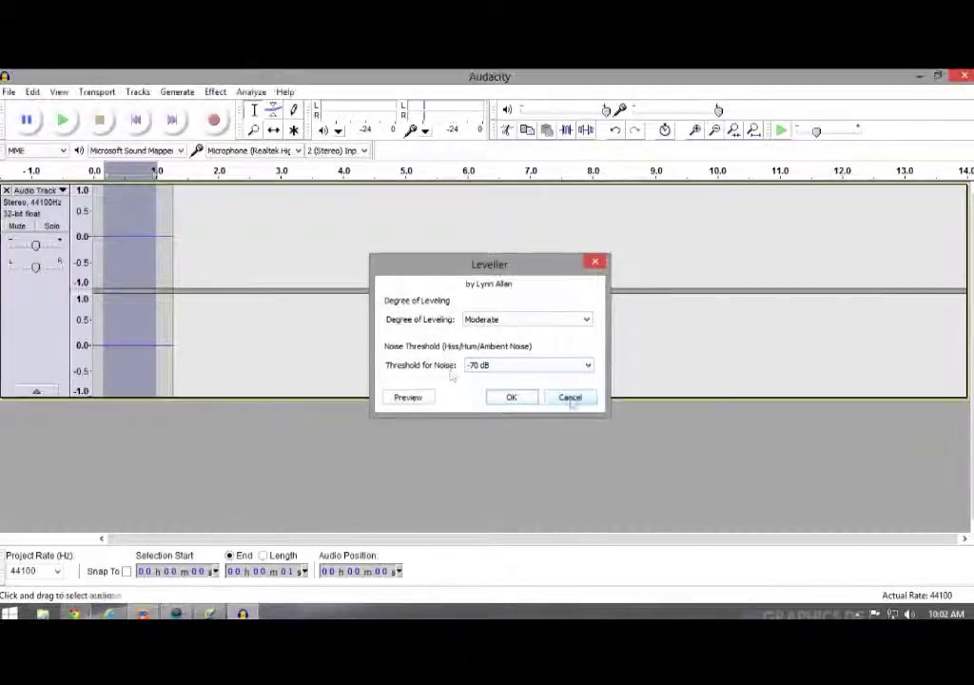
pyautogui.click(570, 395)
pyautogui.click(215, 120)
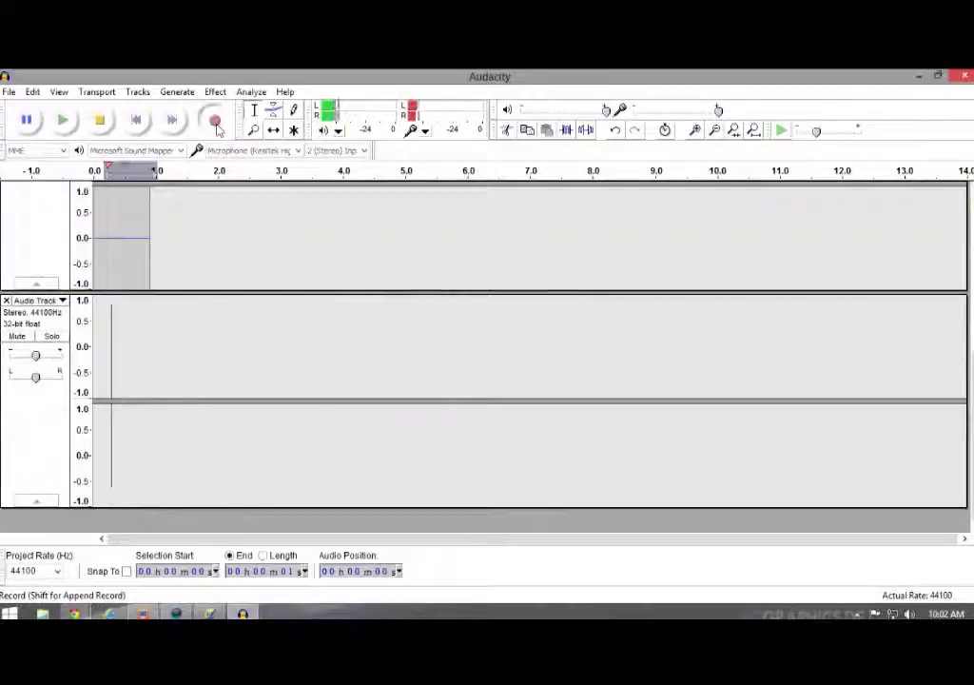
# Stop the second stereo recording and close the project window, raising the save-changes prompt.
pyautogui.click(100, 120)
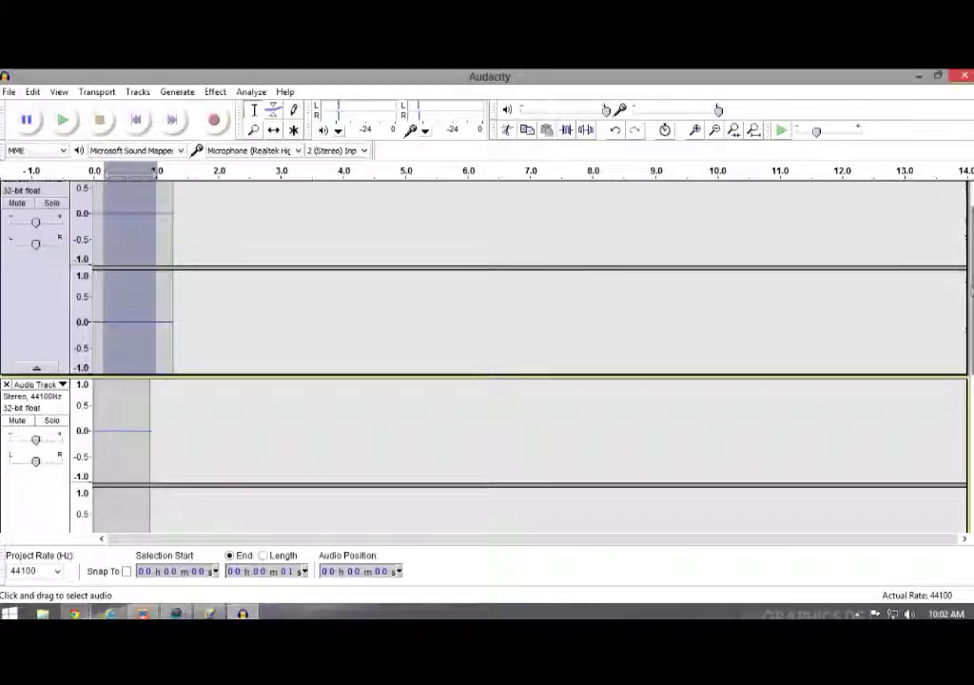
pyautogui.scroll(-1, 487, 361)
pyautogui.scroll(-2, 487, 362)
pyautogui.scroll(3, 486, 361)
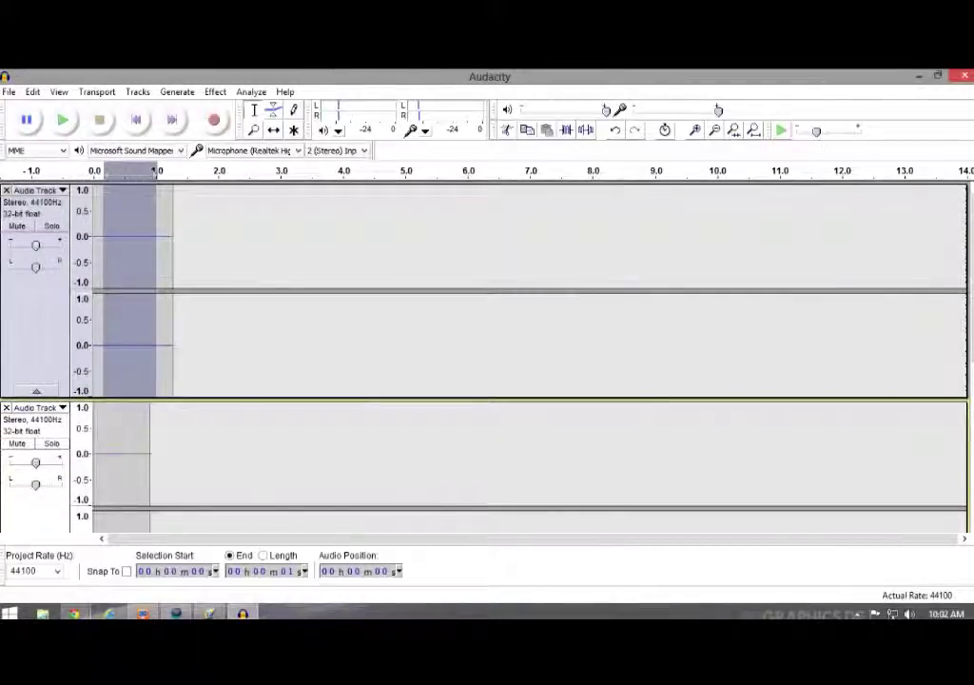
pyautogui.click(963, 76)
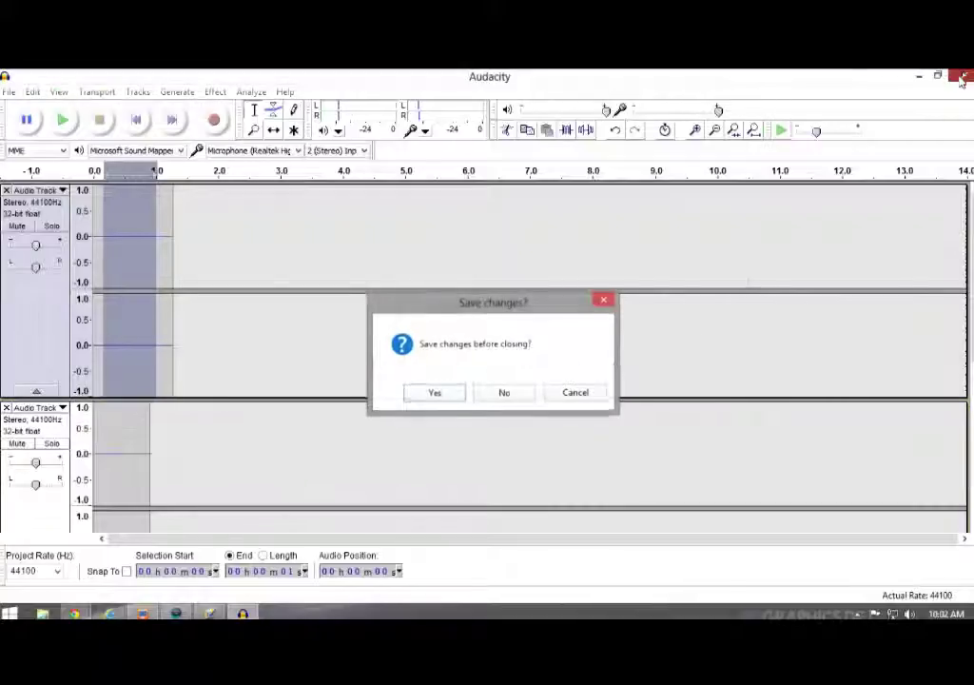